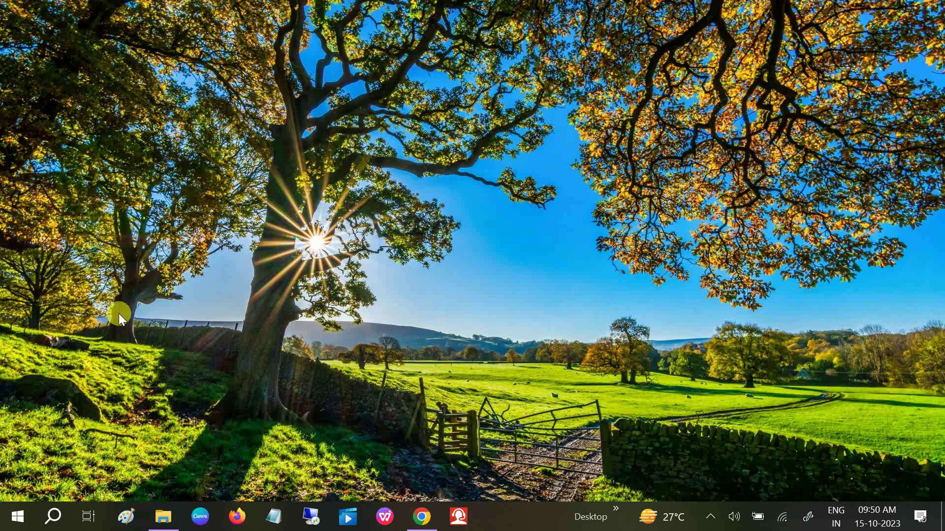
- Browse to Local Disk (C:) and try running VirtualBox-7.0.10-158379-Win.exe, dismissing the access error
left_click(164, 517)
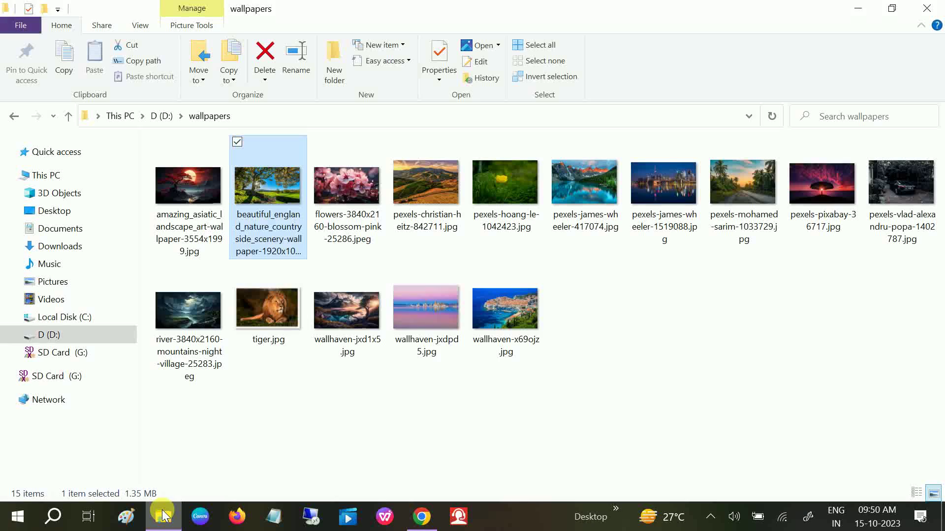
left_click(44, 175)
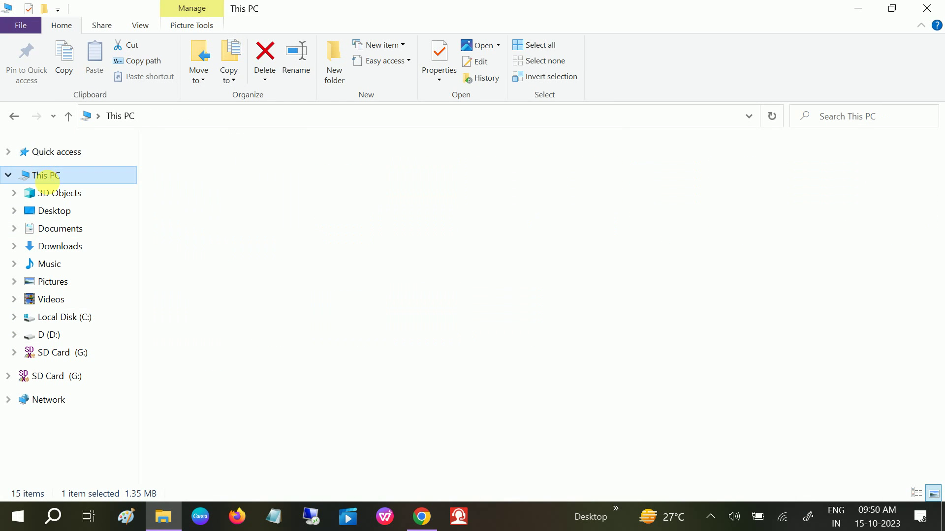
double_click(242, 265)
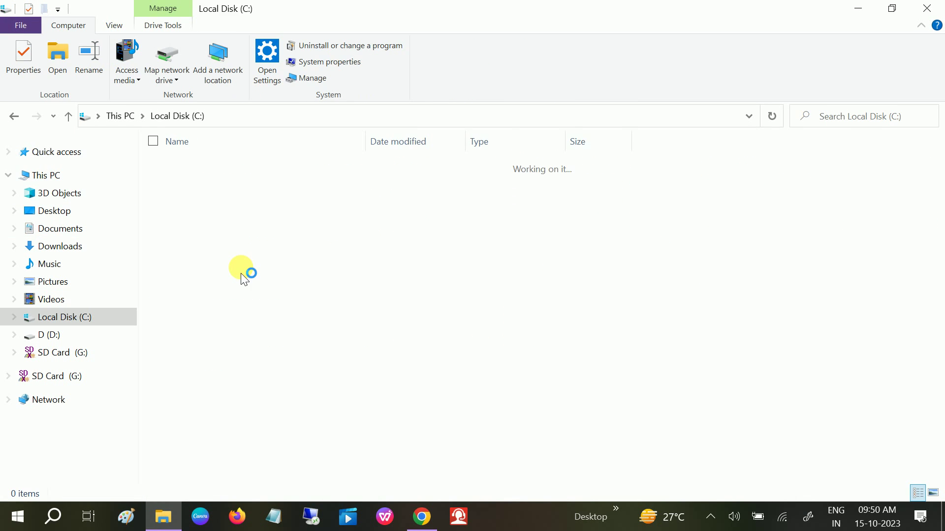
scroll(222, 445, "down", 1)
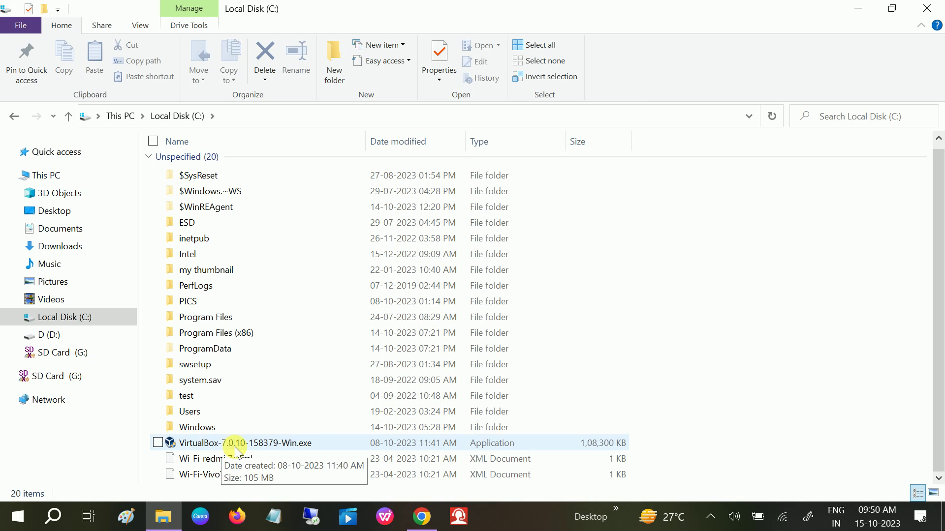
double_click(237, 449)
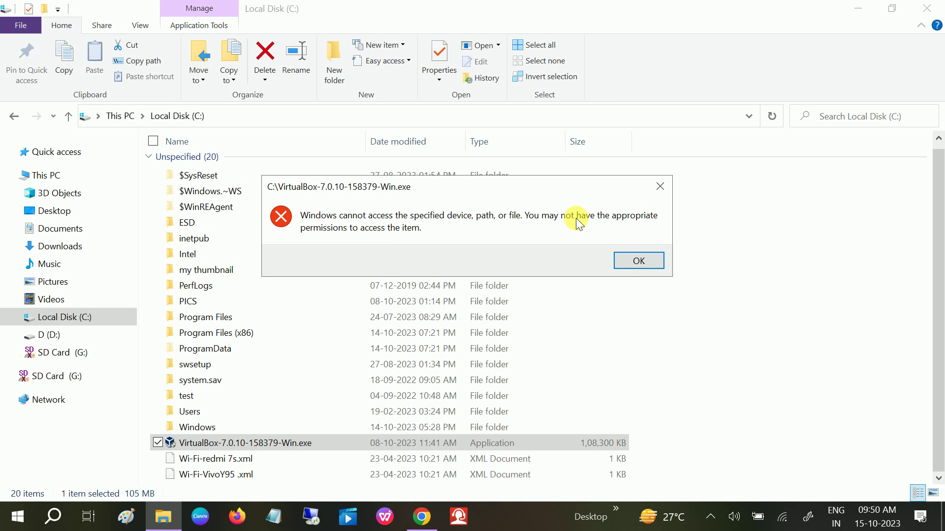
left_click(634, 263)
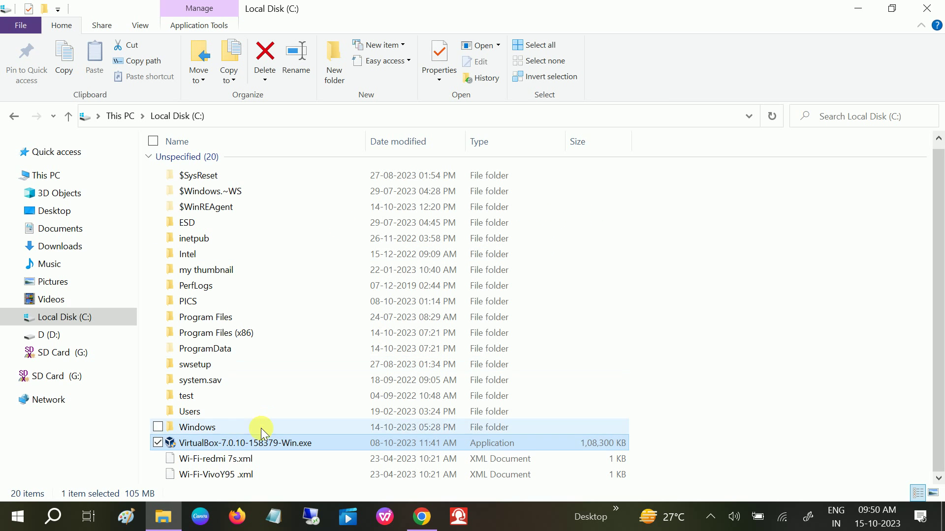
- Open the VirtualBox installer's Properties on the Security tab and view Administrators' permissions
right_click(236, 444)
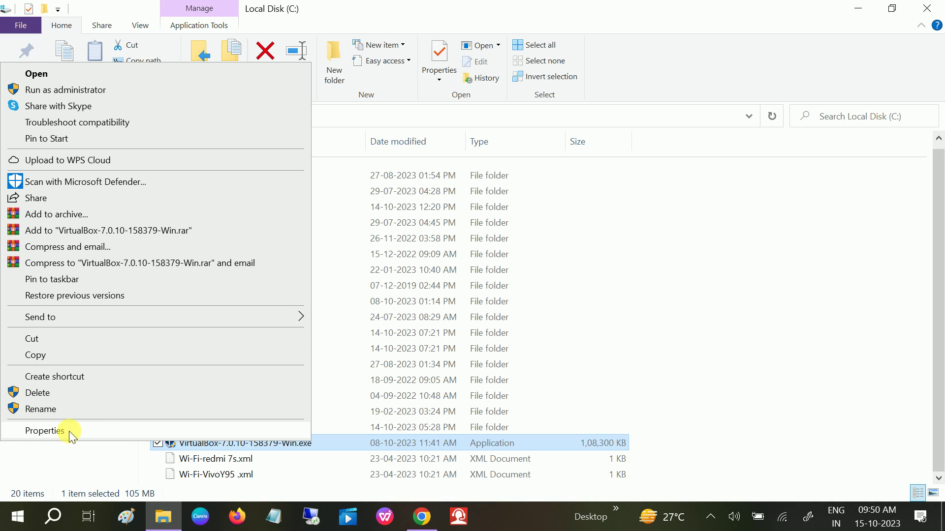
left_click(45, 430)
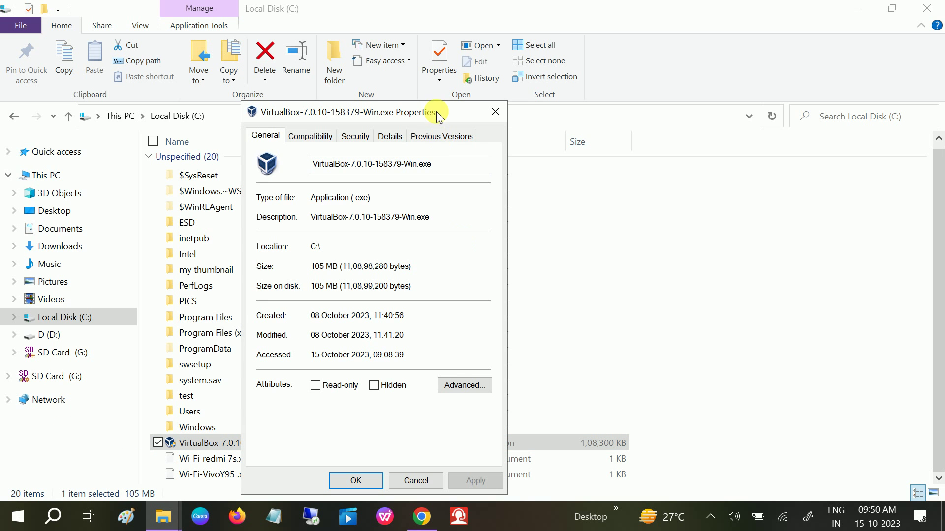
left_click_drag(440, 112, 633, 76)
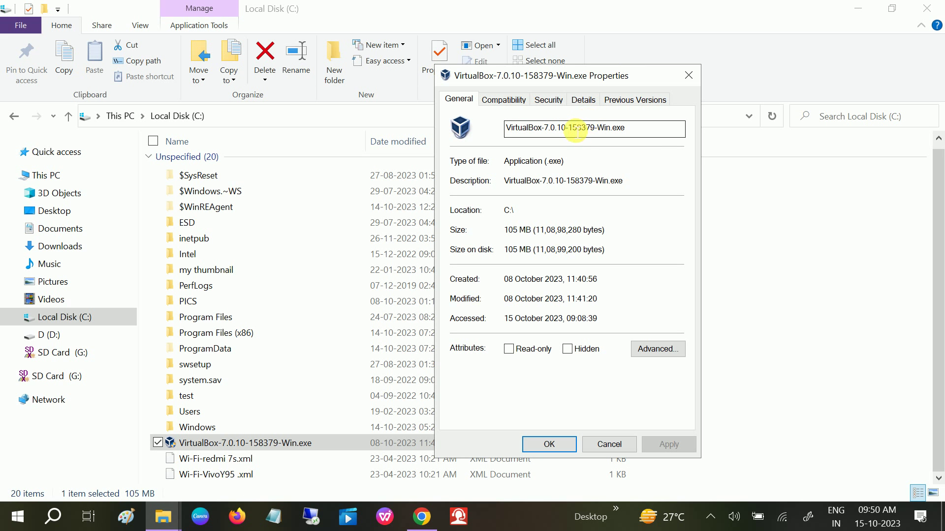
left_click(550, 103)
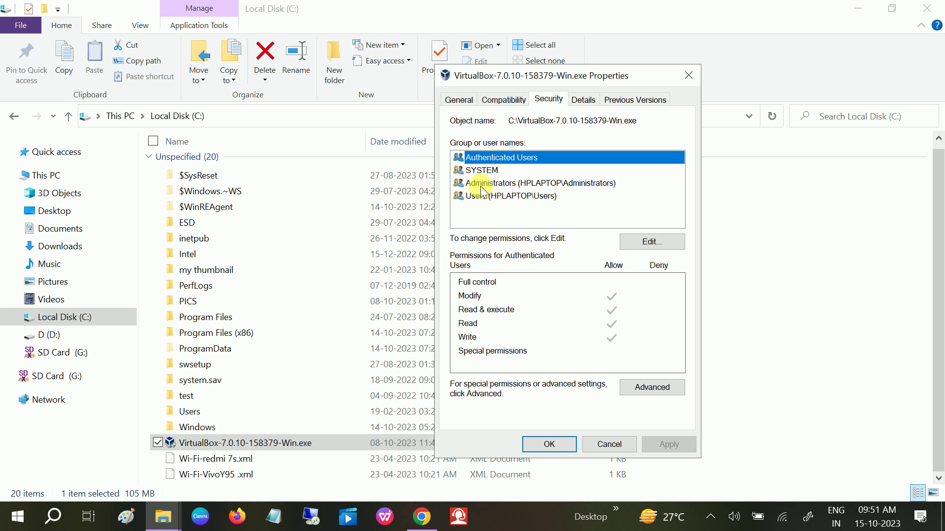
left_click(500, 187)
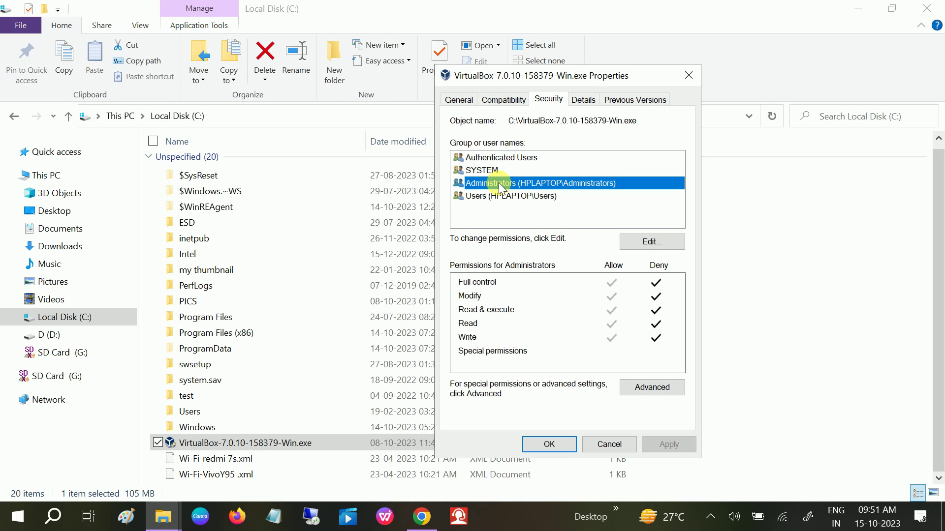
- Clear every Deny permission for Administrators on the installer, apply it, and start adding a group
left_click(644, 242)
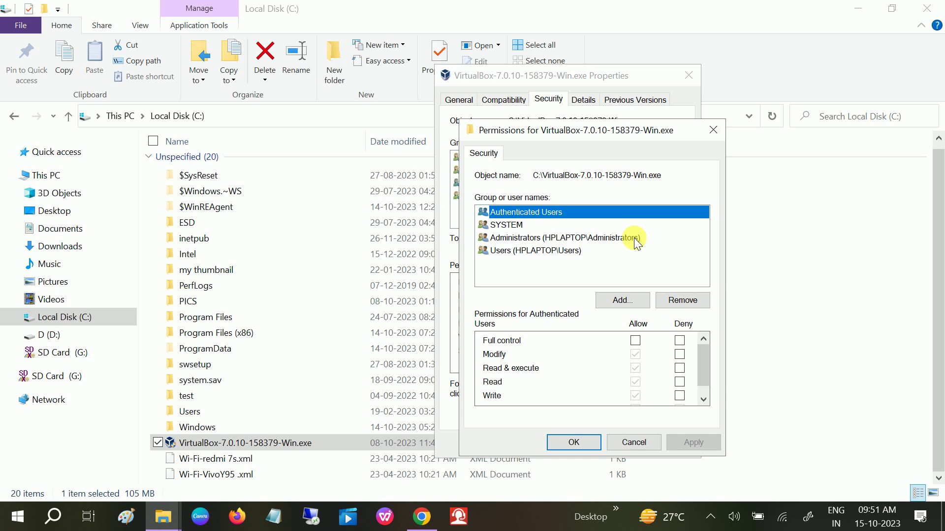
left_click(537, 239)
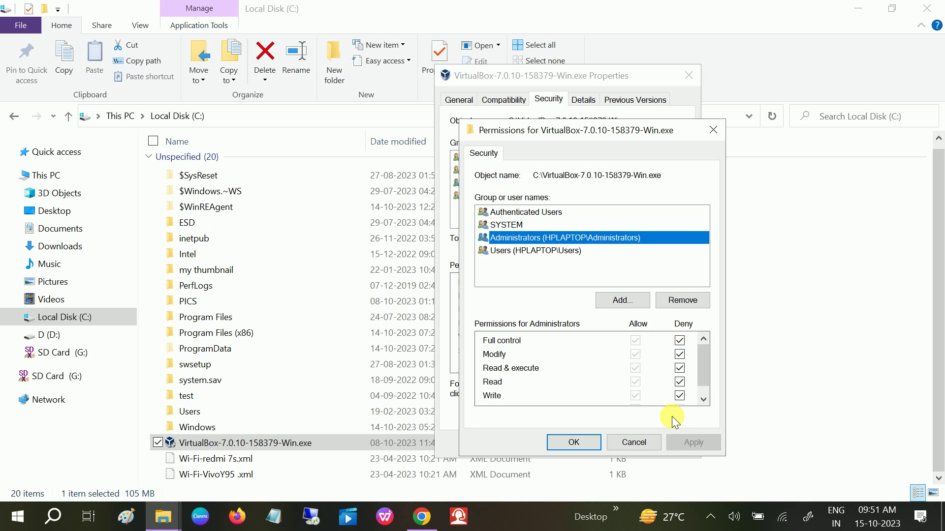
left_click(680, 341)
left_click(680, 355)
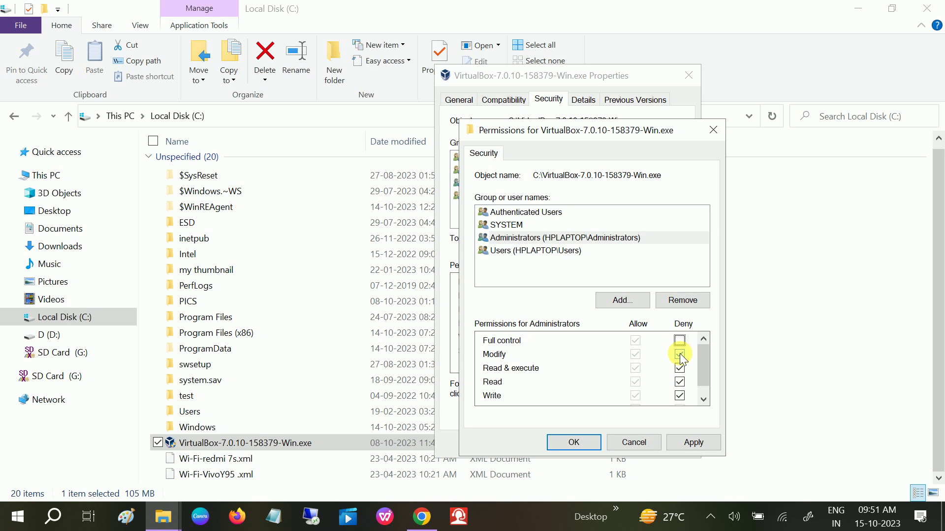
left_click(680, 368)
left_click(679, 382)
left_click(680, 395)
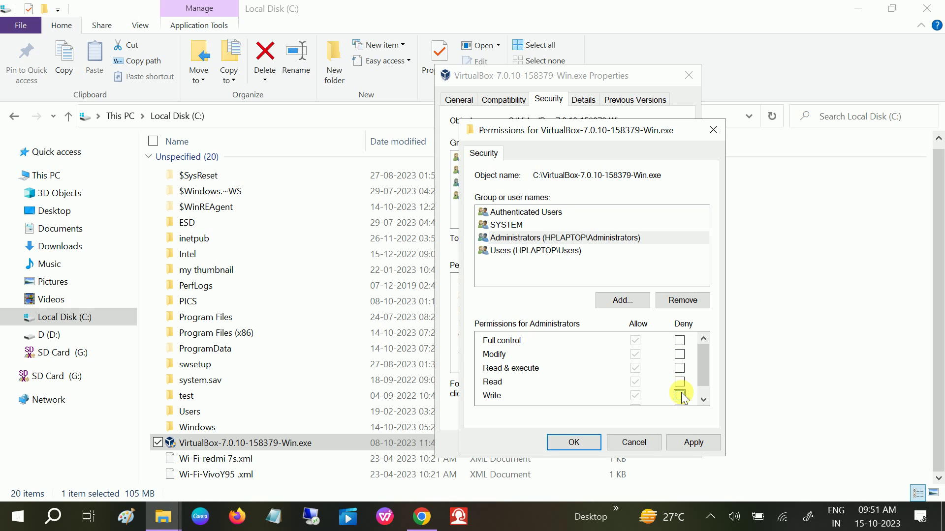
scroll(679, 389, "down", 1)
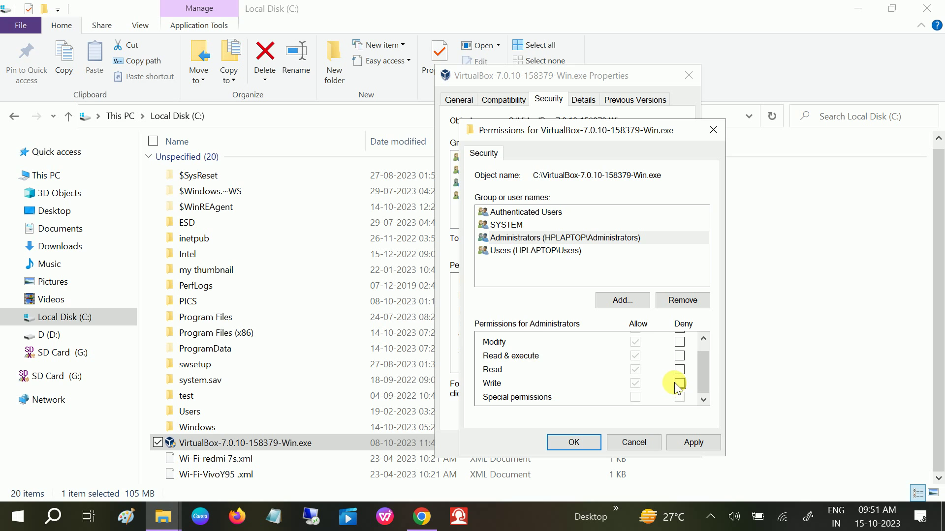
scroll(679, 379, "up", 1)
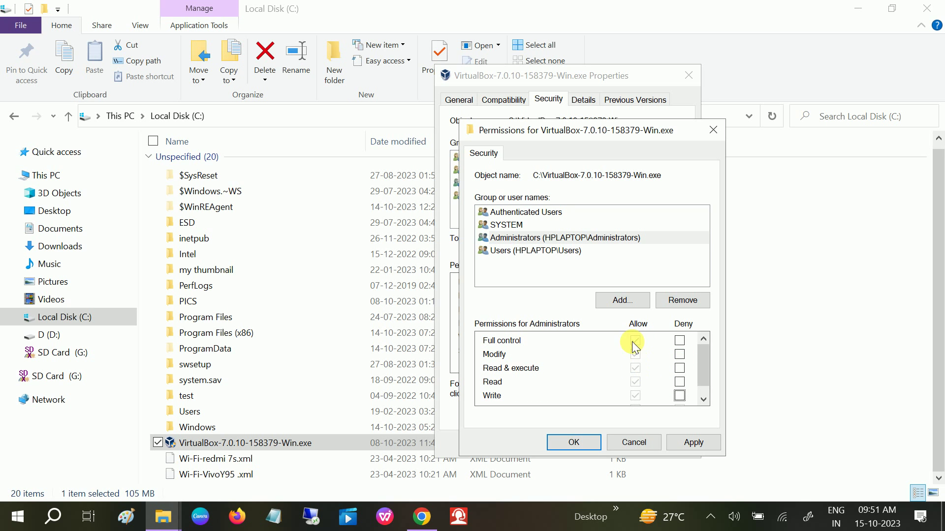
left_click(694, 443)
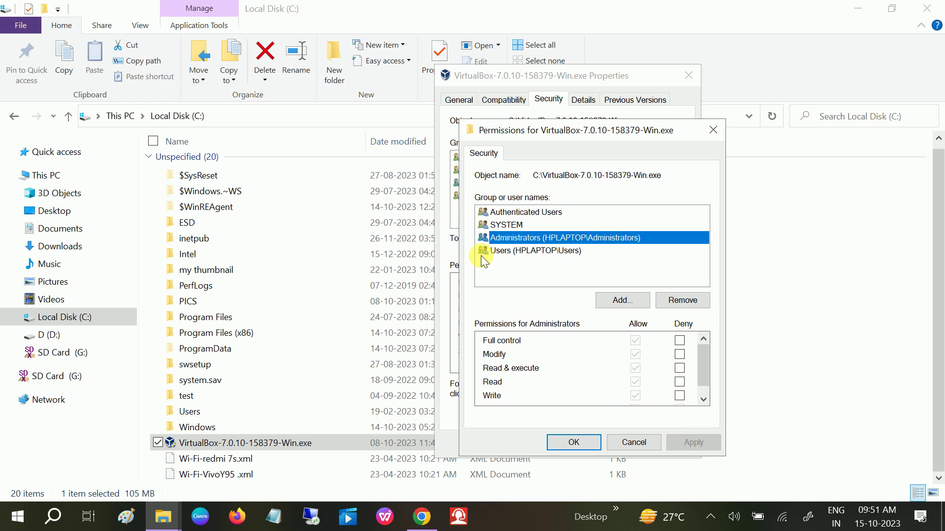
left_click(611, 303)
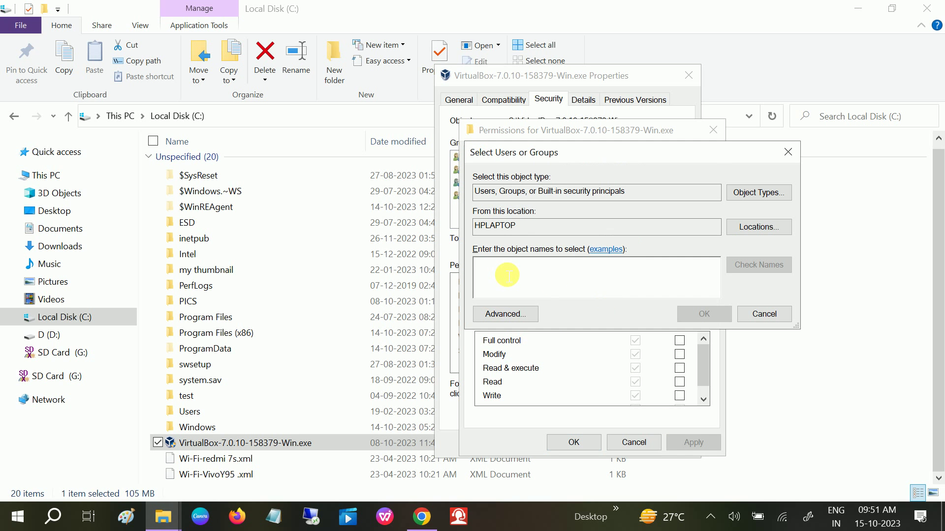
- Add Everyone to the installer's permissions with Full control allowed, and apply the change
type("eve")
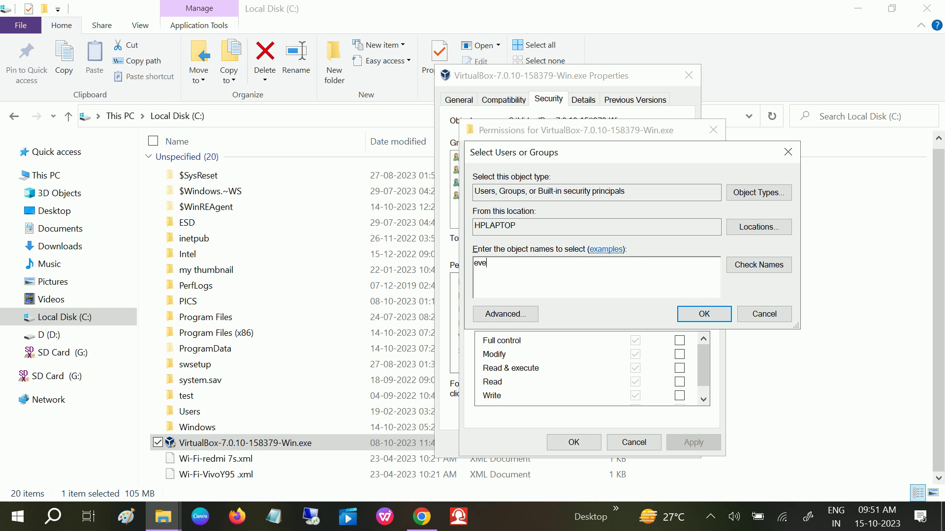
left_click(759, 269)
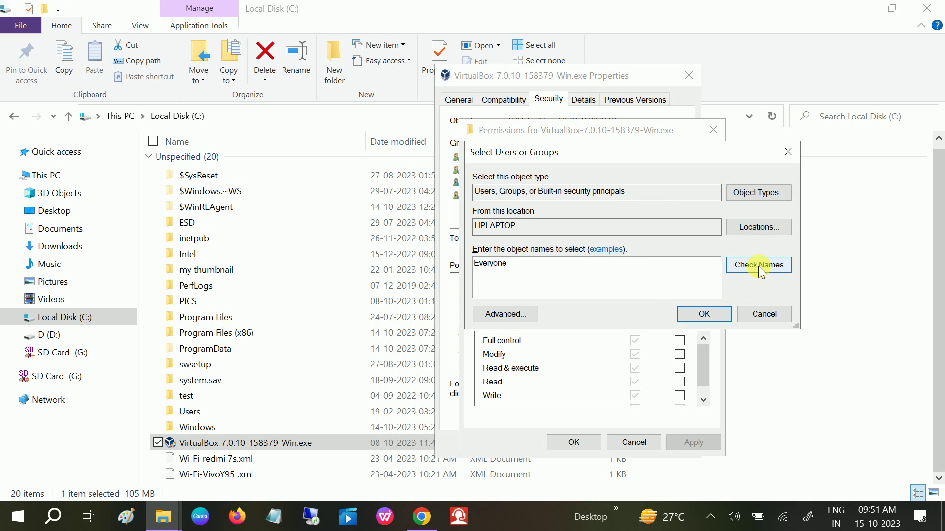
left_click(709, 314)
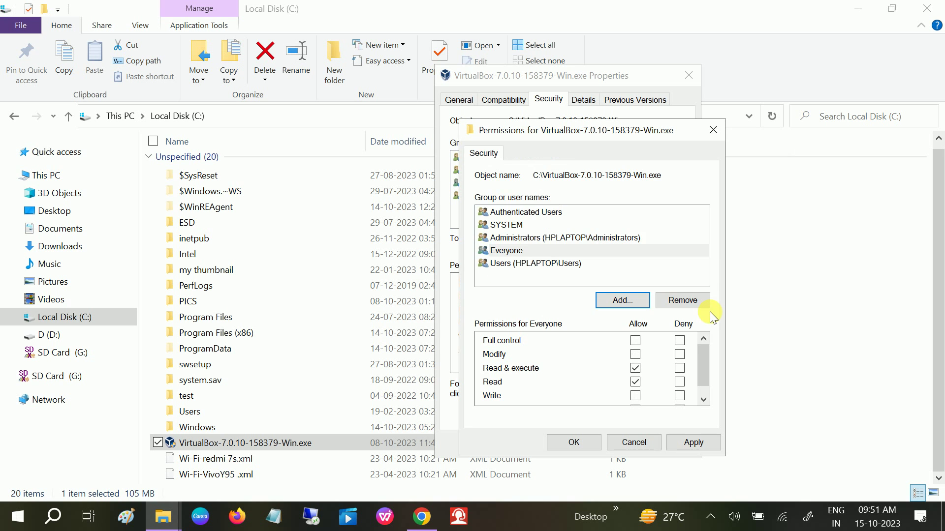
left_click(533, 254)
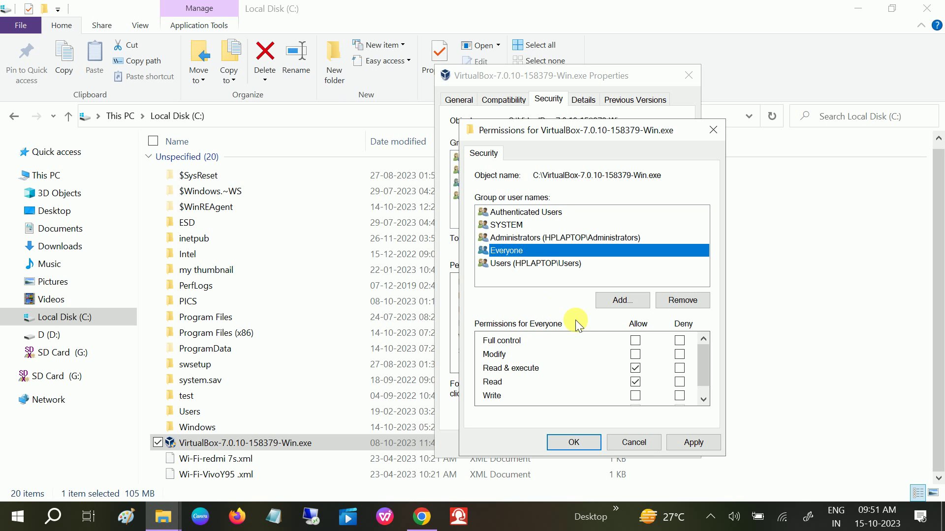
left_click(635, 341)
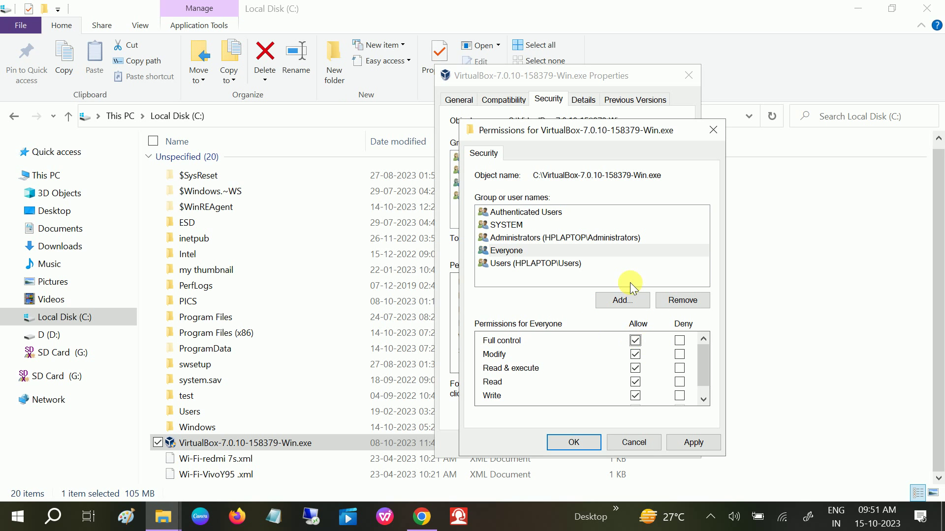
left_click(695, 442)
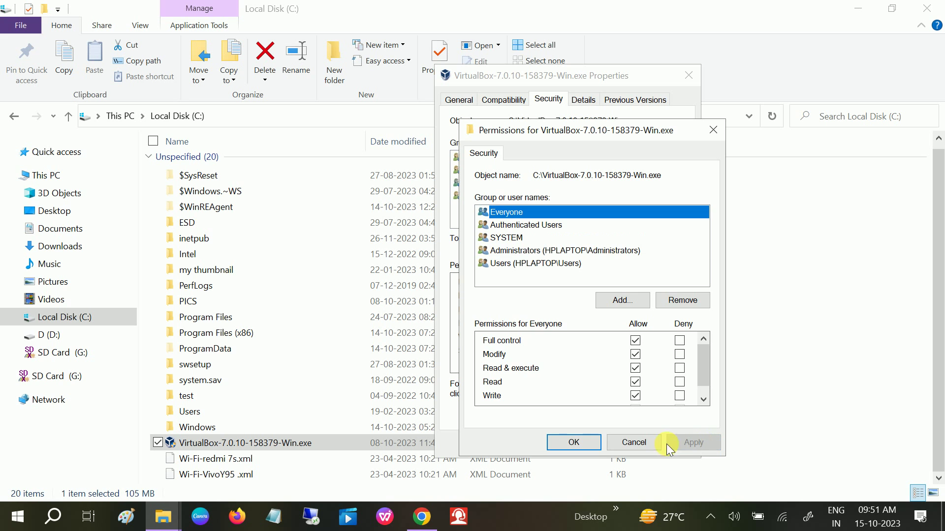
left_click(568, 442)
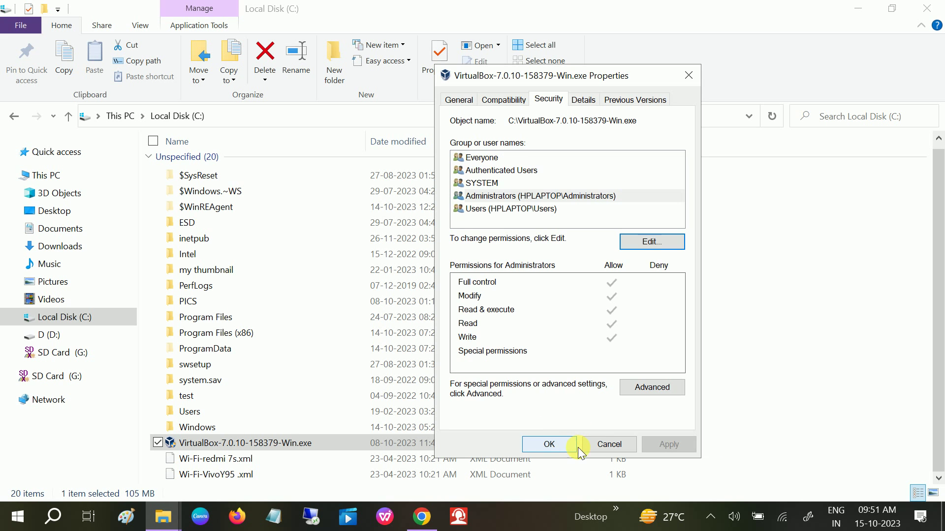
- Close Properties, relaunch the VirtualBox installer, and cancel the setup wizard that opens
left_click(552, 444)
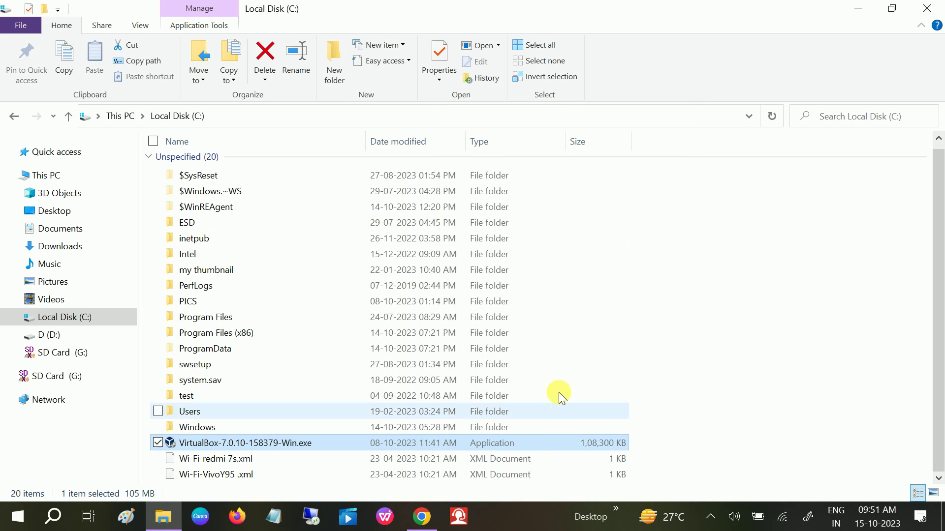
left_click(216, 444)
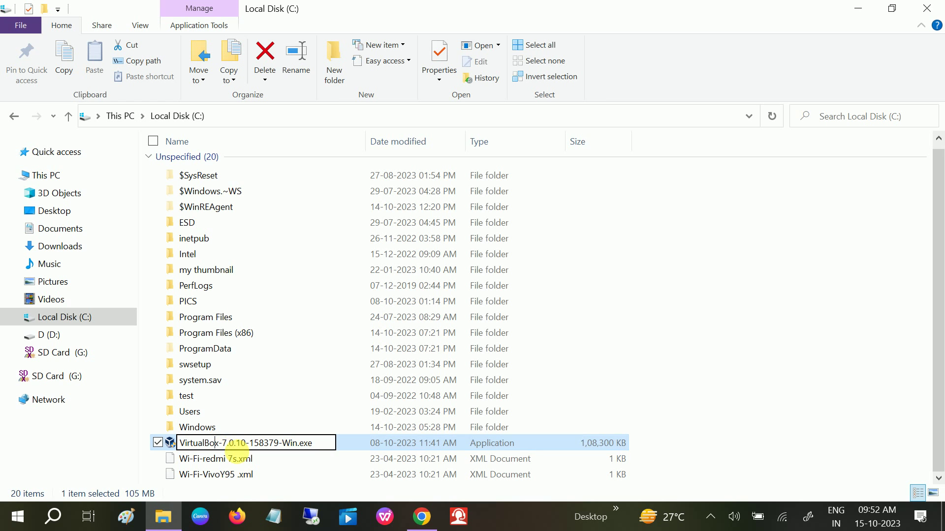
left_click(250, 458)
double_click(232, 443)
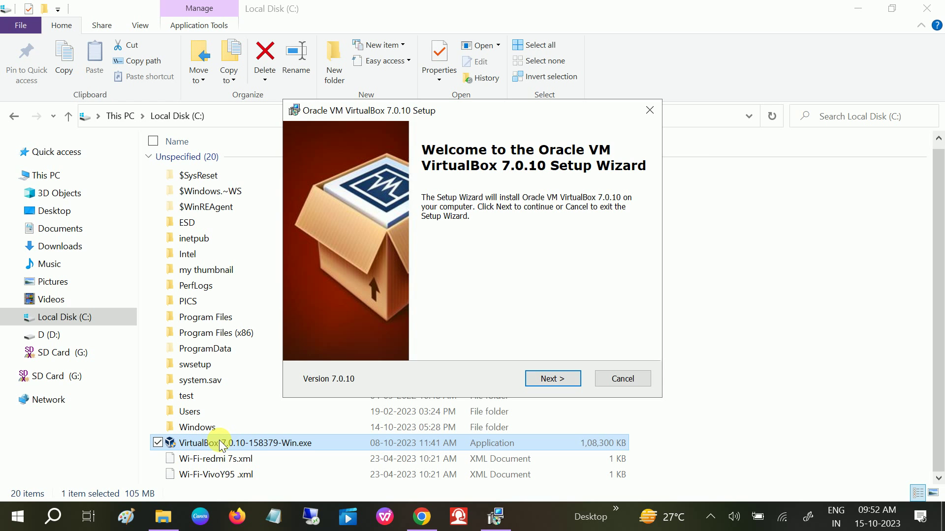
left_click(624, 381)
- Confirm cancelling VirtualBox setup, finish the interrupted wizard, and open Windows Security from search
left_click(445, 281)
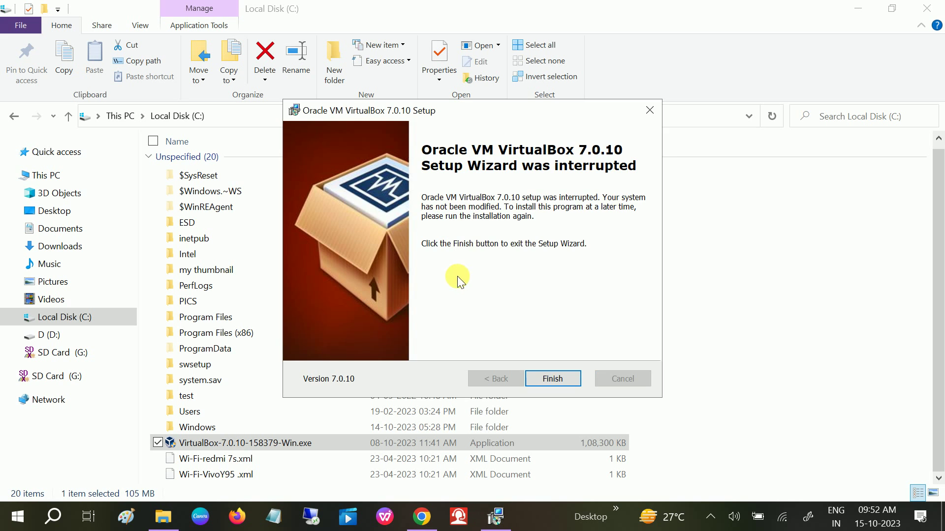
left_click(551, 379)
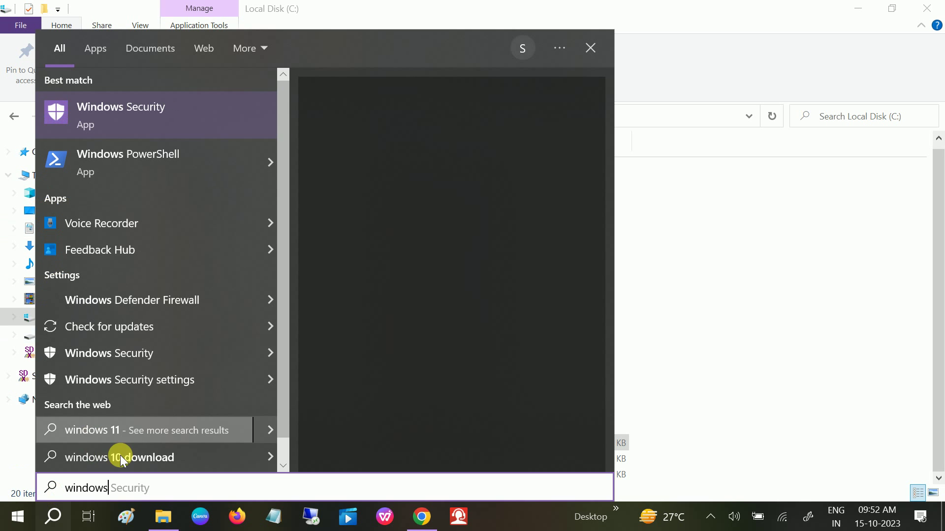
left_click(127, 117)
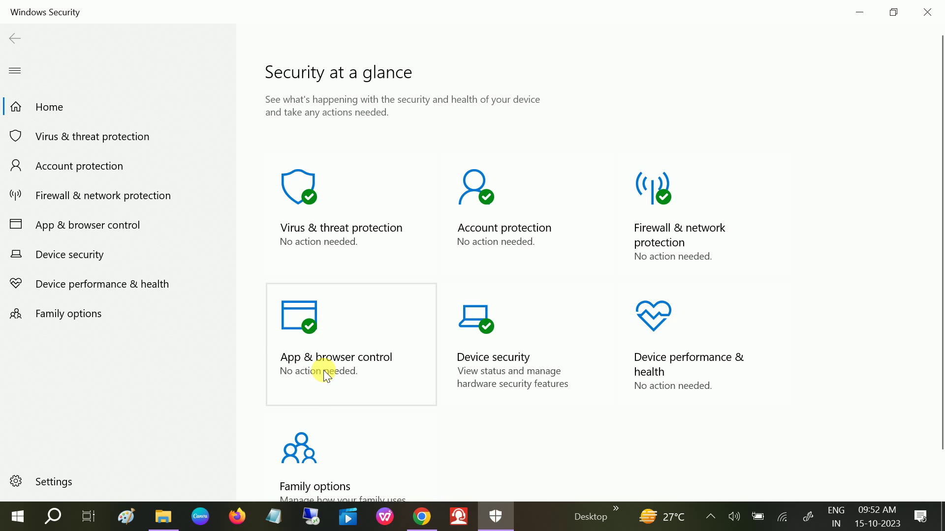
- Turn off Potentially unwanted app blocking under Reputation-based protection, approving the administrator prompt
left_click(356, 379)
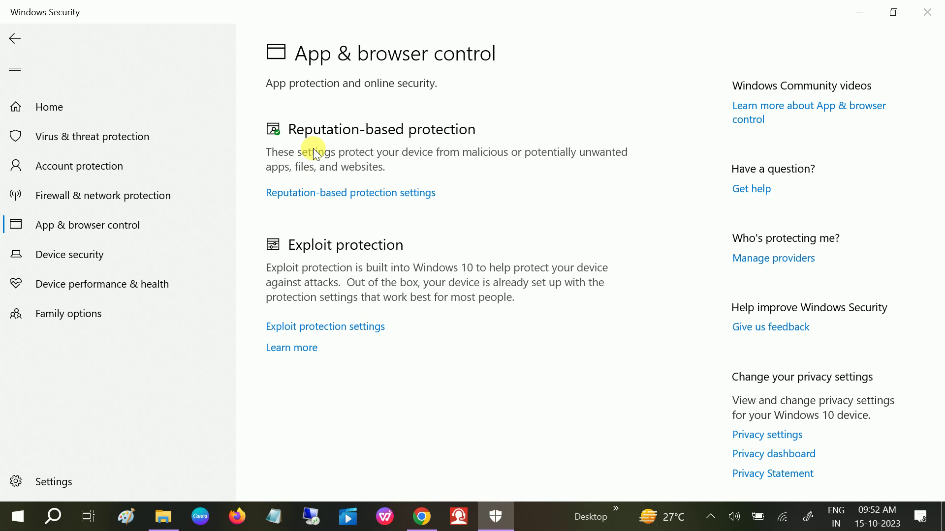
left_click(381, 196)
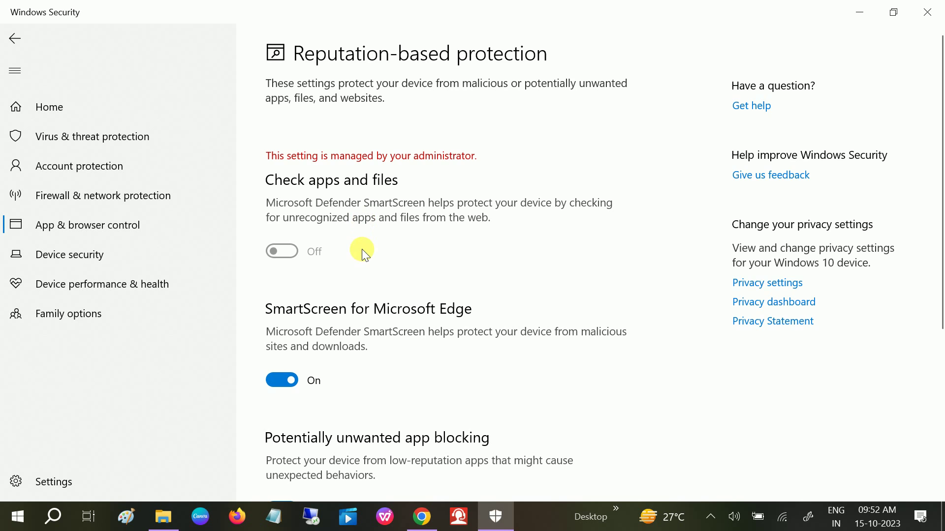
scroll(362, 249, "down", 5)
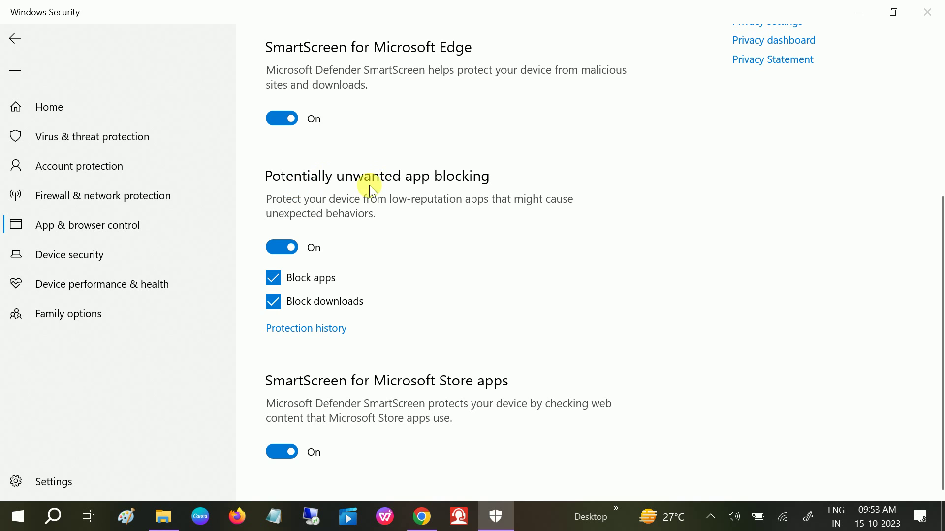
left_click(283, 247)
left_click(385, 362)
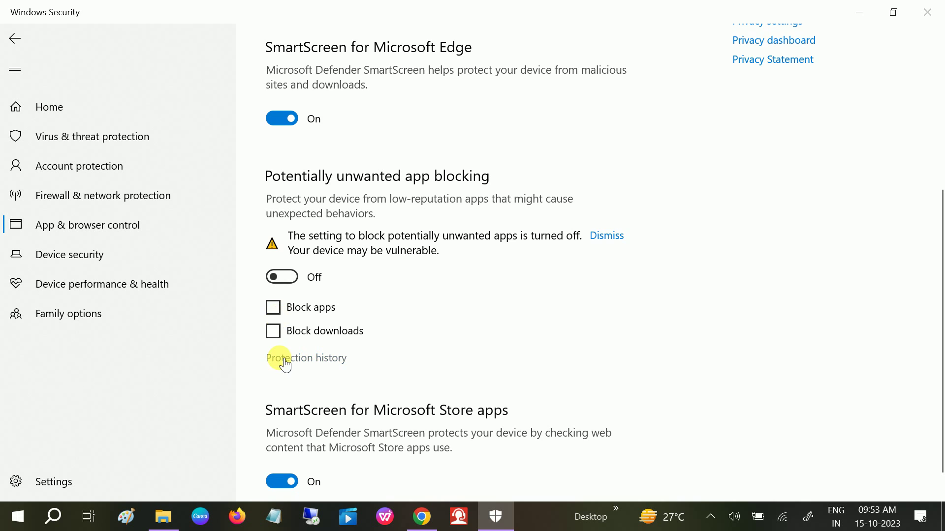
scroll(279, 325, "down", 1)
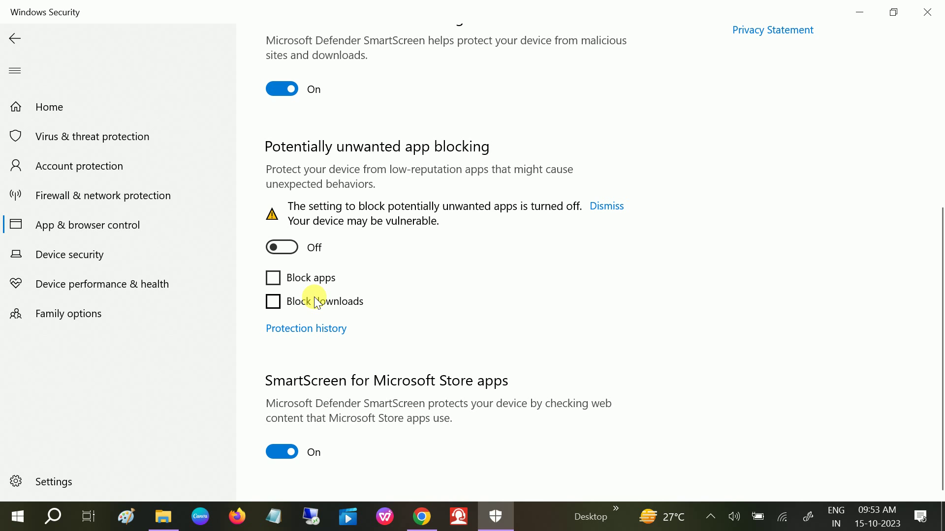
- Review the Virus & threat protection settings without changing them, then close Windows Security
left_click(66, 148)
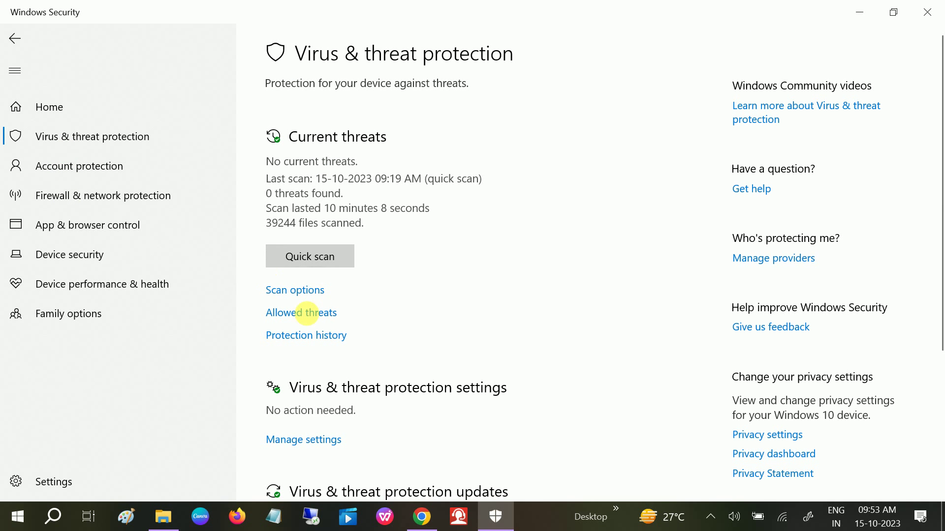
left_click(290, 440)
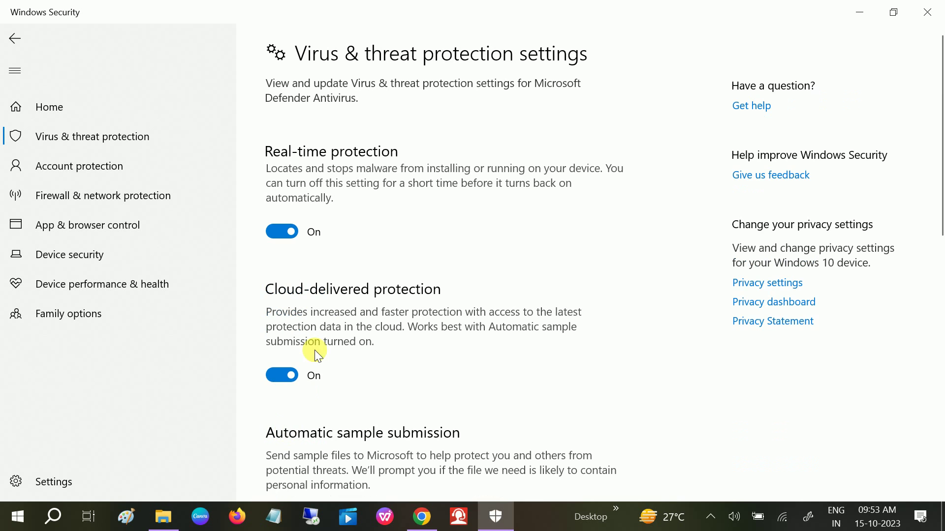
scroll(300, 250, "down", 5)
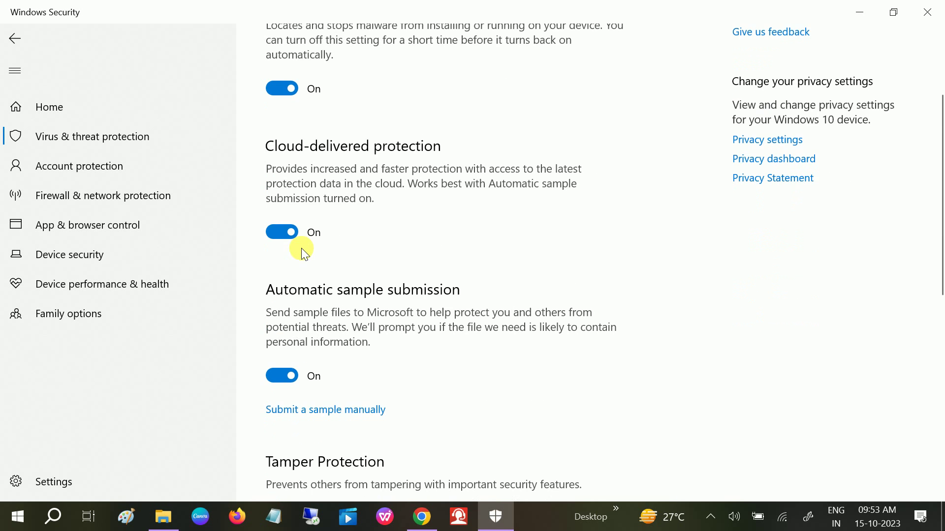
scroll(299, 254, "down", 3)
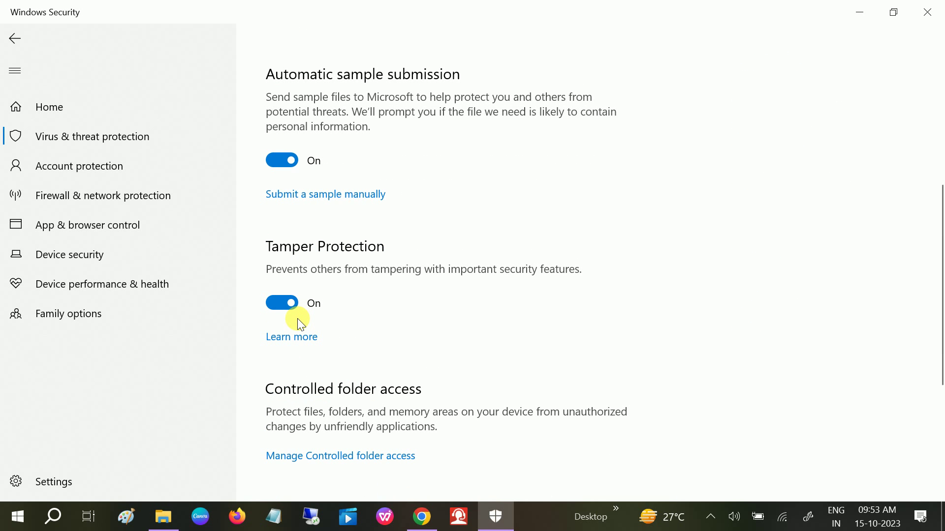
scroll(282, 190, "up", 5)
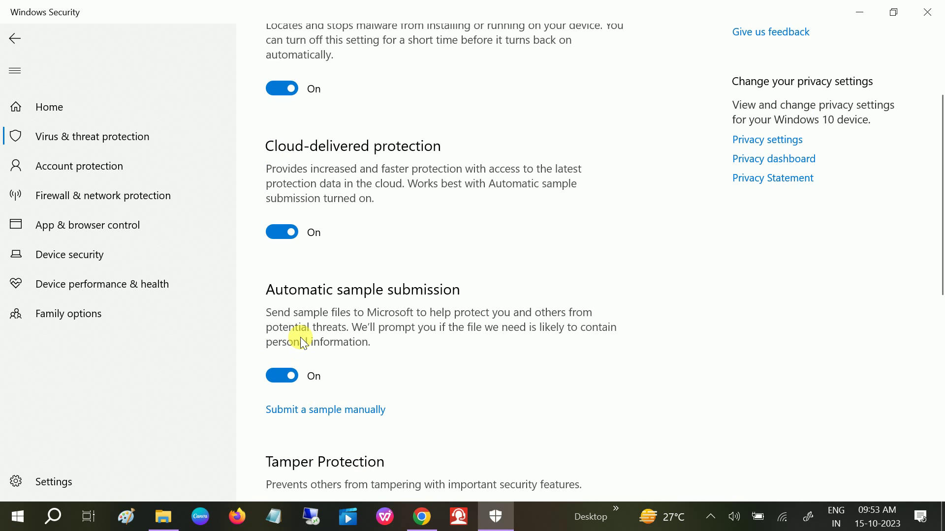
scroll(301, 336, "down", 5)
scroll(306, 345, "down", 3)
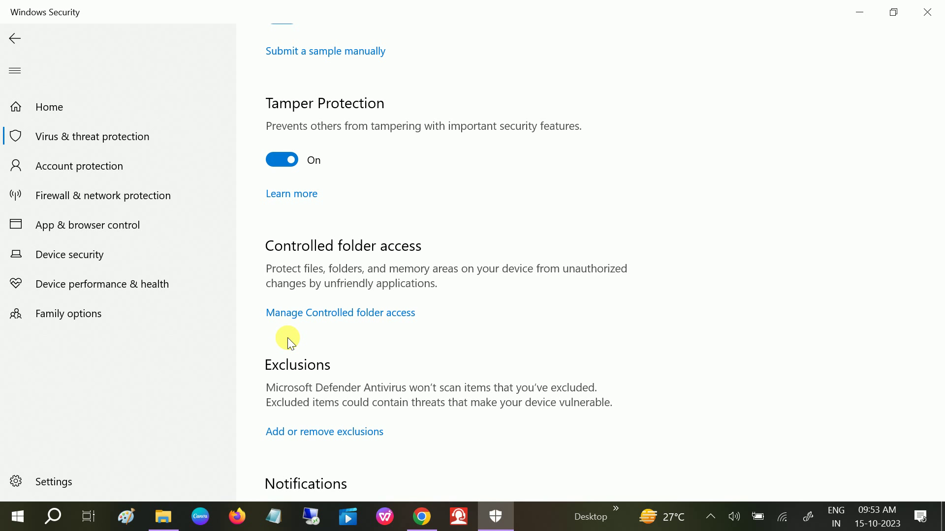
scroll(430, 298, "up", 10)
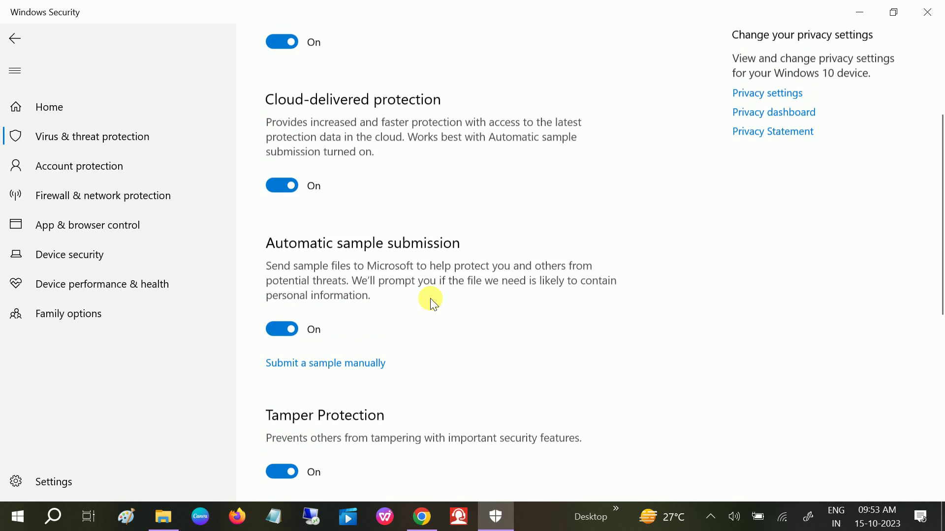
left_click(927, 12)
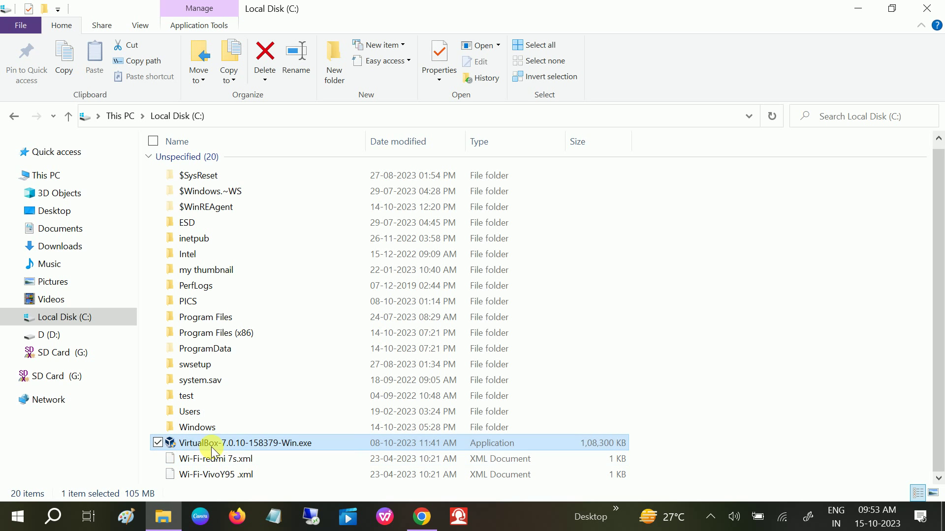
left_click(205, 445)
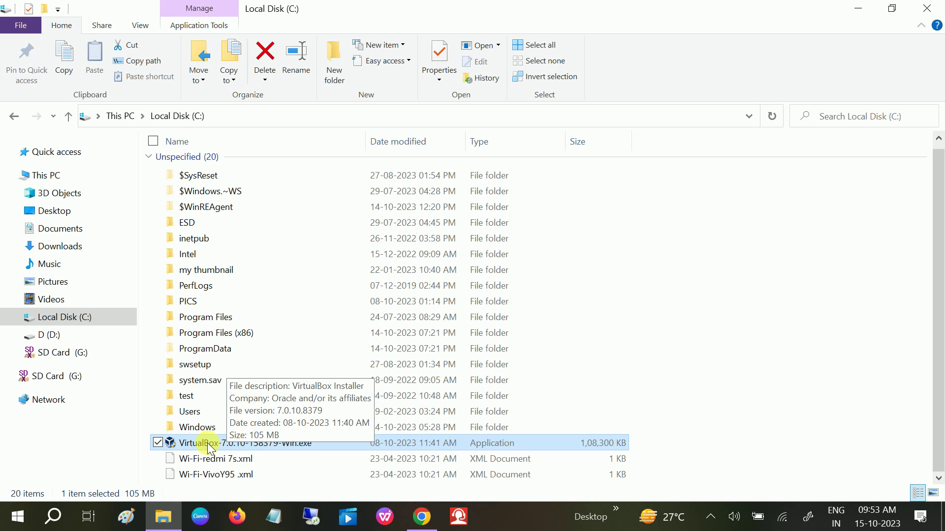
double_click(189, 412)
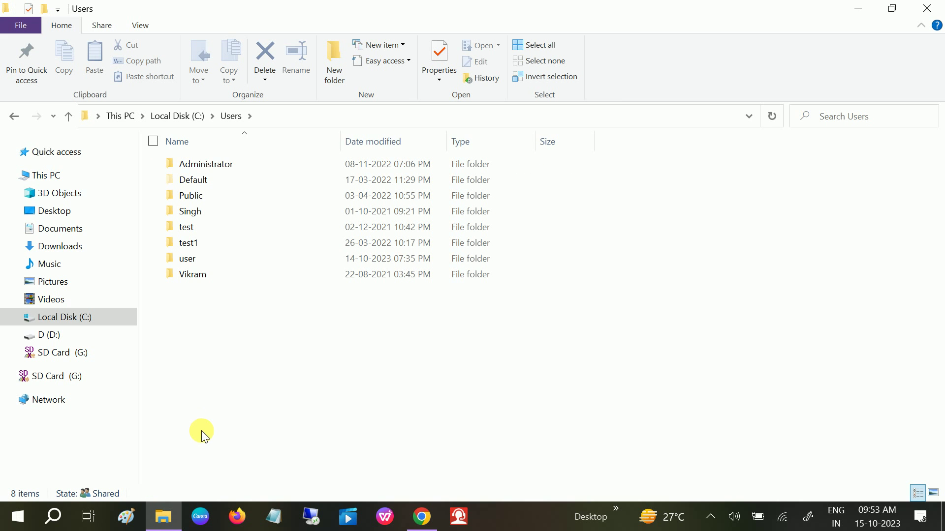
double_click(254, 164)
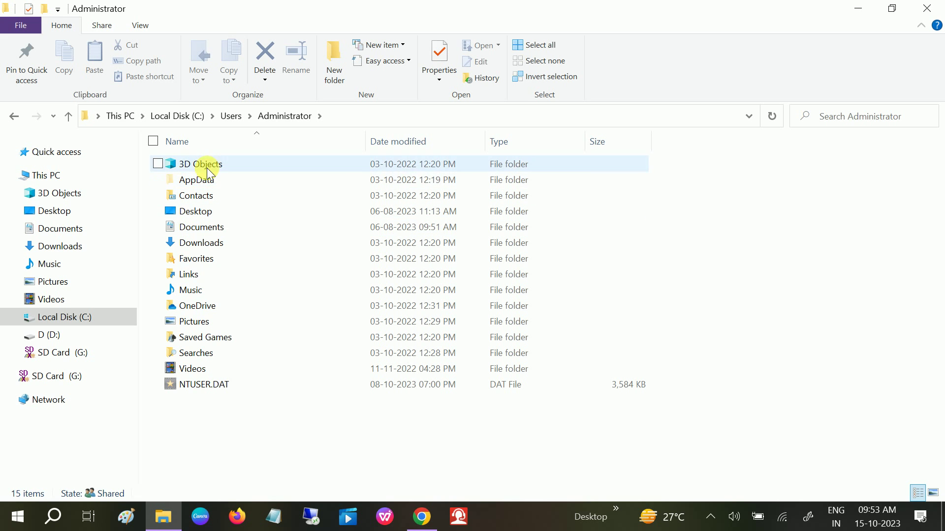
left_click(210, 246)
double_click(209, 248)
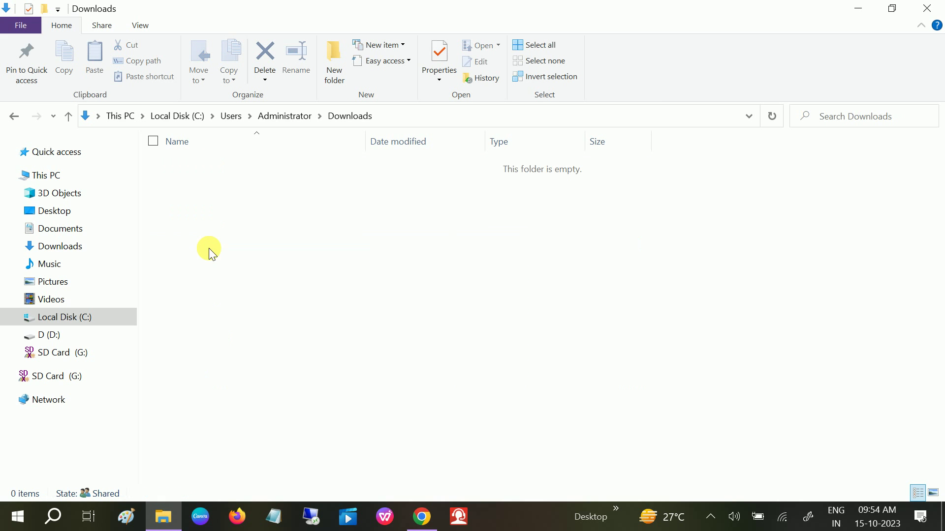
left_click(108, 317)
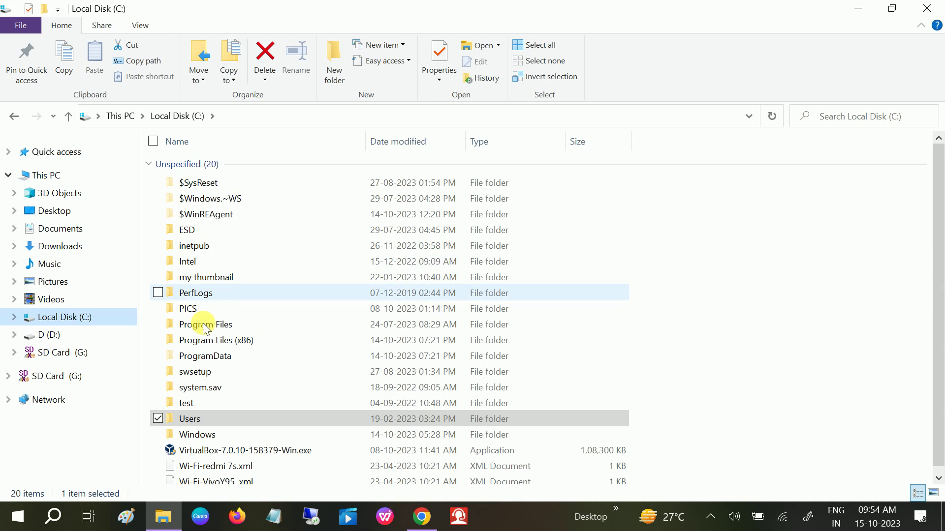
double_click(202, 417)
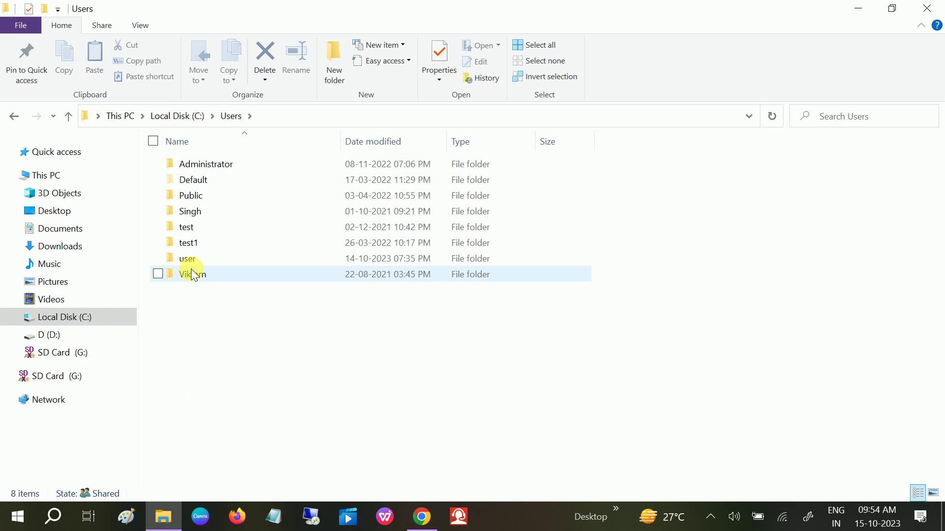
left_click(90, 324)
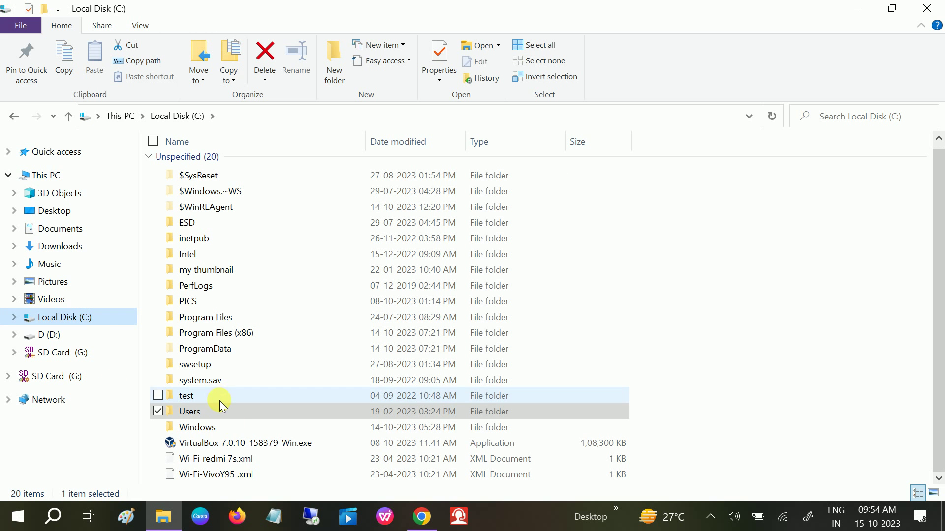
left_click(213, 446)
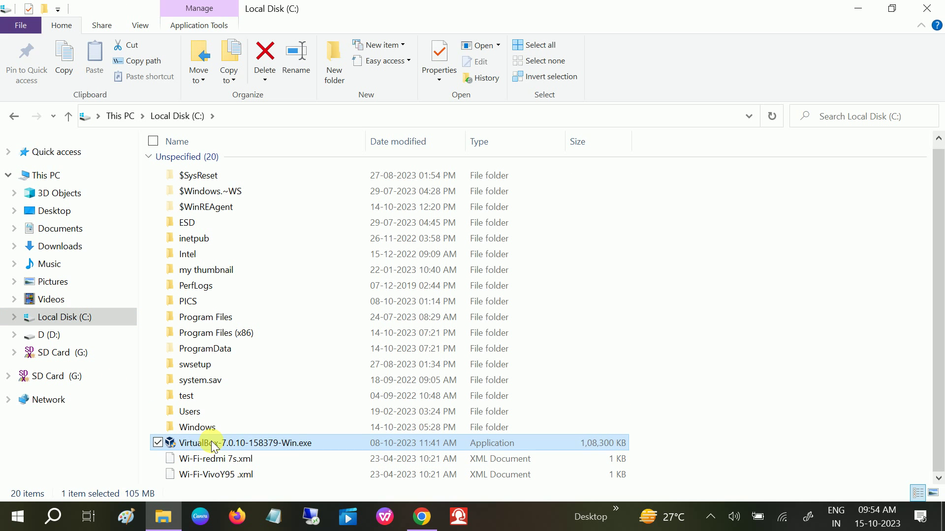
double_click(213, 444)
- Send the VirtualBox installer to the desktop as a shortcut
right_click(211, 442)
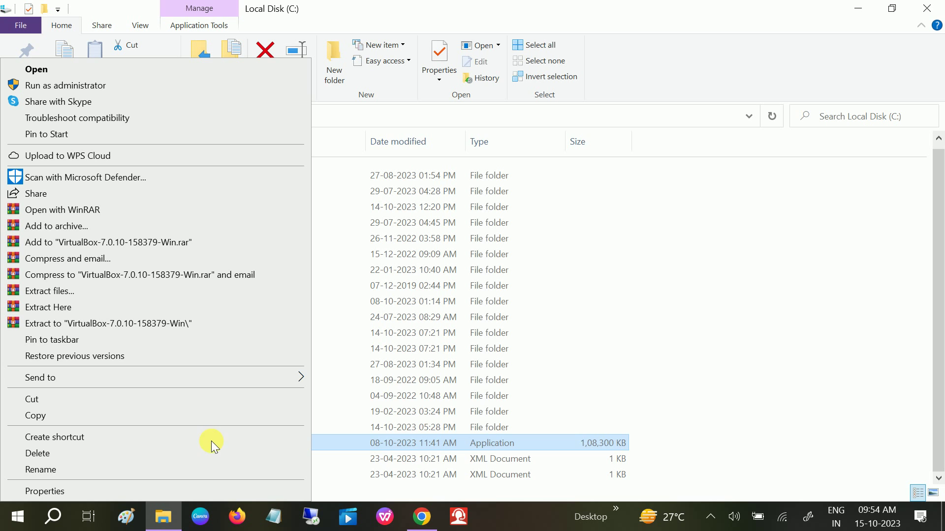
mouse_move(71, 378)
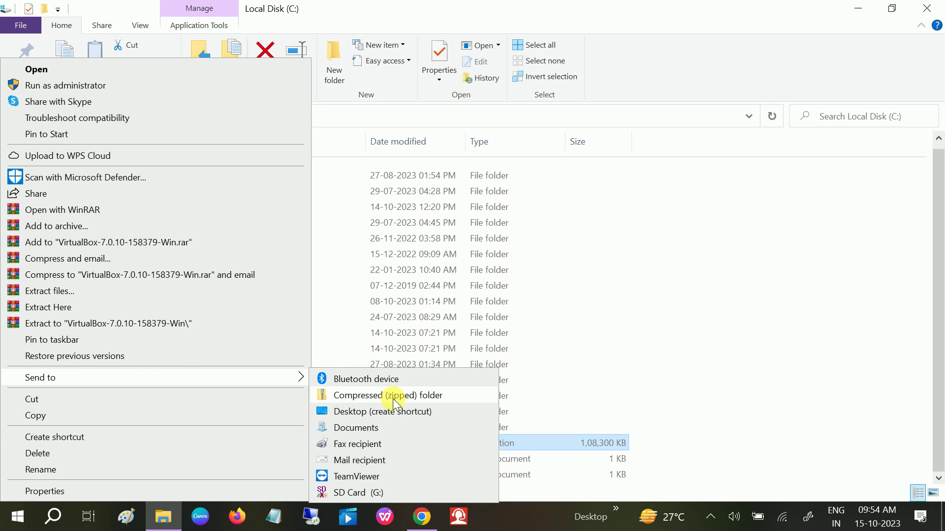
left_click(364, 416)
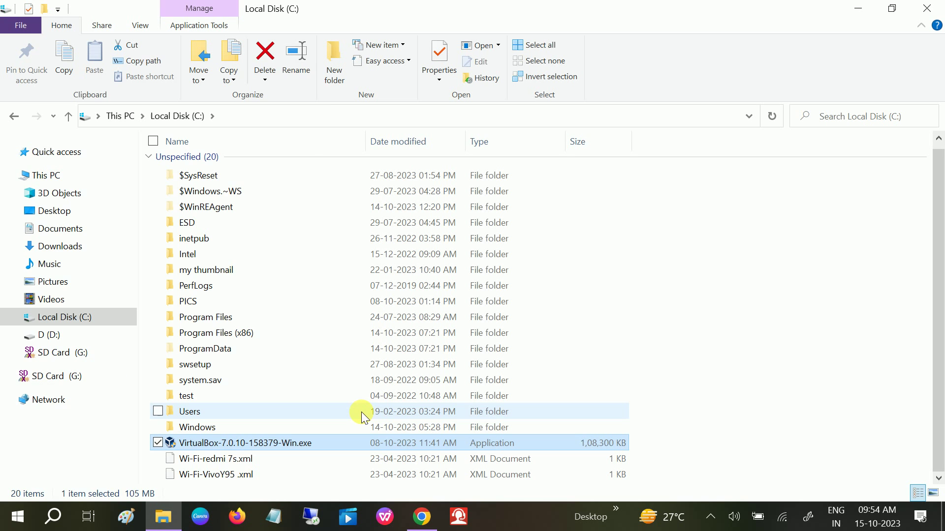
- Show the desktop icons and select the new VirtualBox shortcut
left_click(857, 9)
right_click(468, 84)
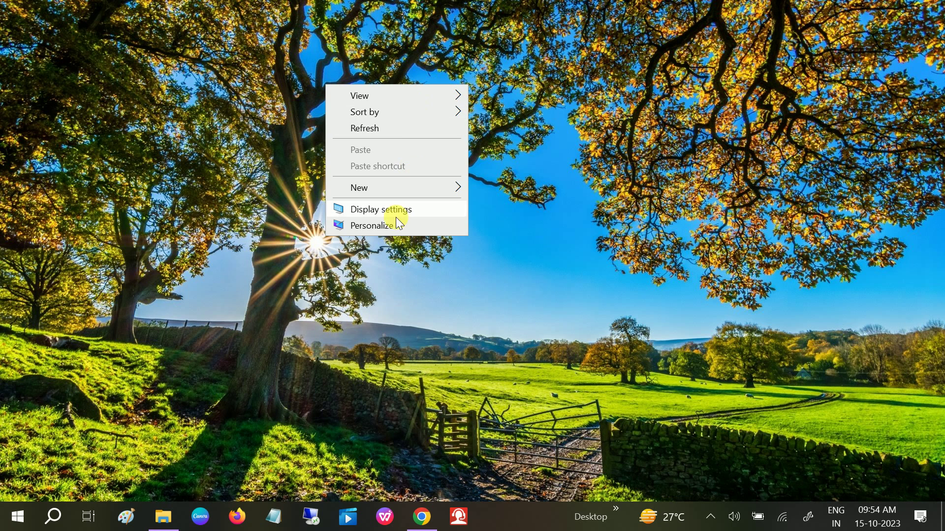
mouse_move(388, 98)
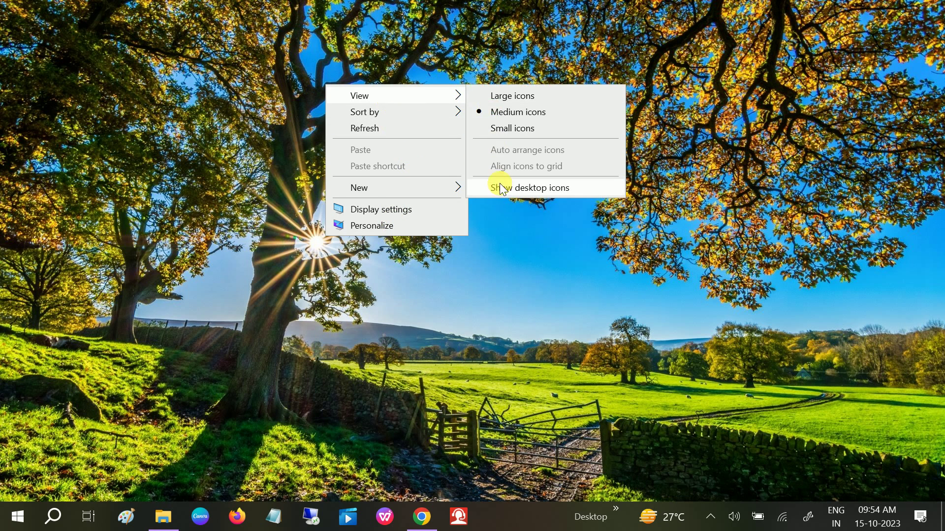
left_click(500, 188)
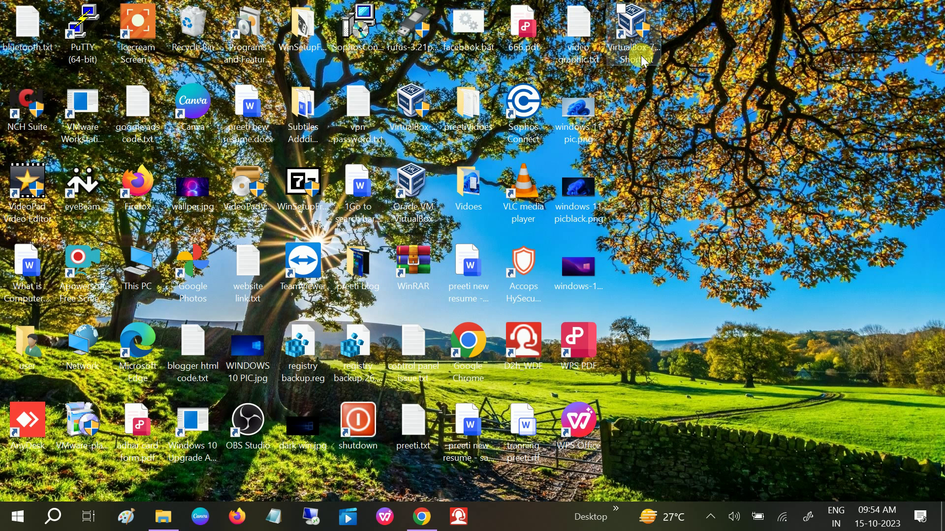
left_click(635, 41)
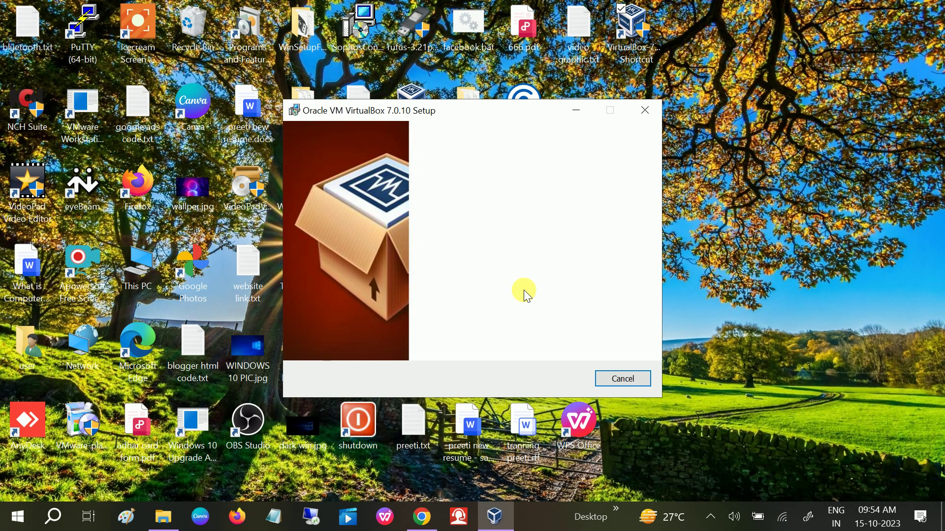
left_click(652, 116)
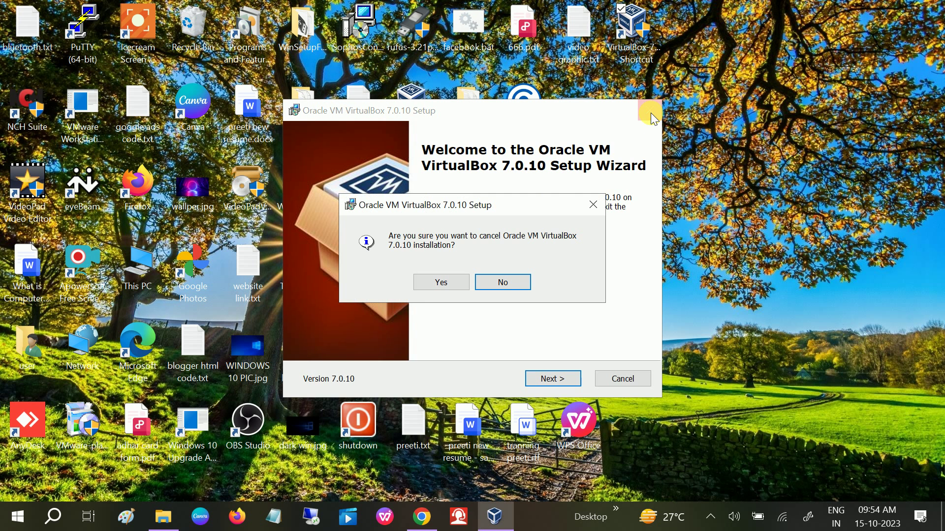
left_click(448, 287)
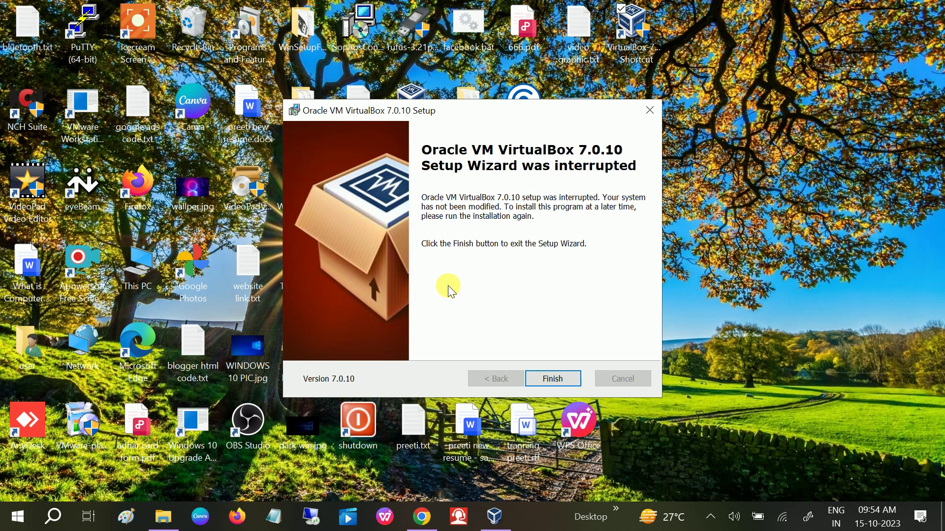
left_click(551, 380)
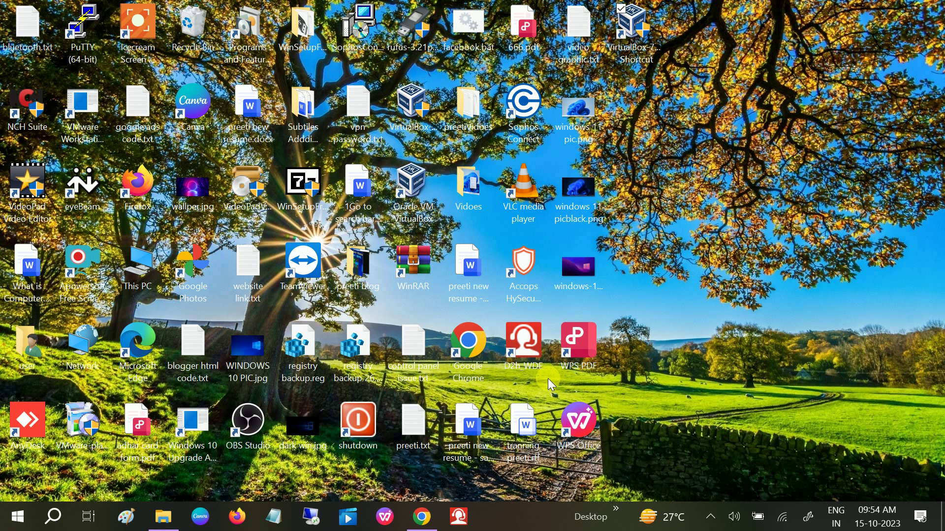